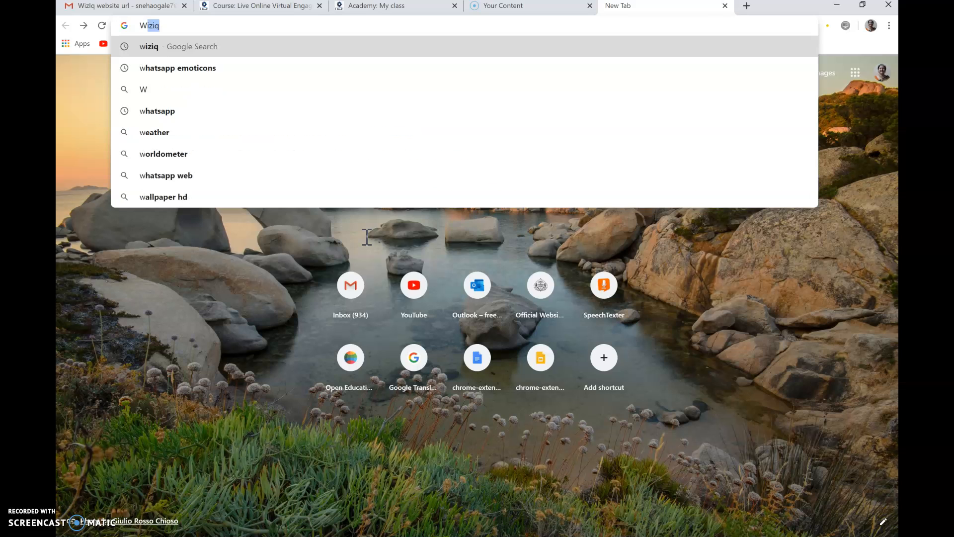
Step: Search the web for WizIQ and open its official Virtual Classroom and LMS Software website
text(IQ)
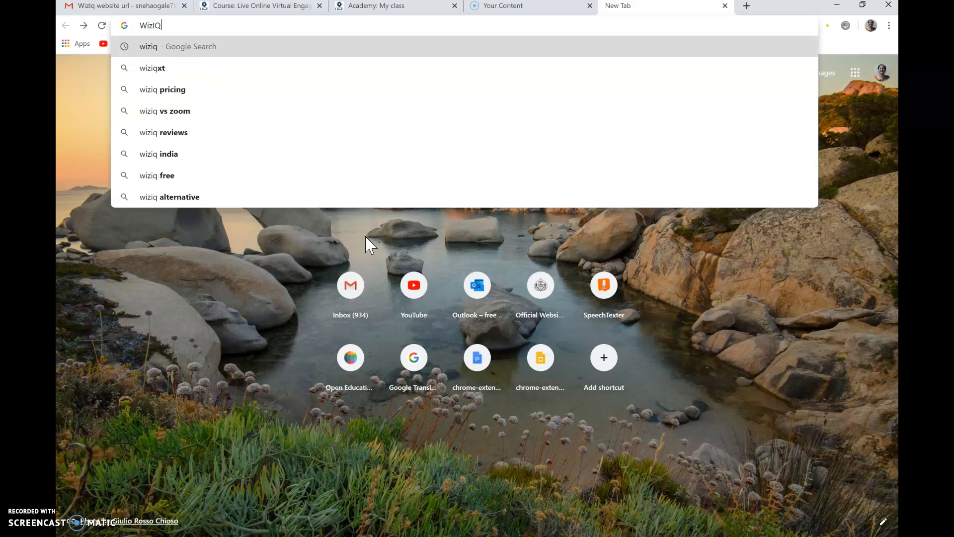
key(Return)
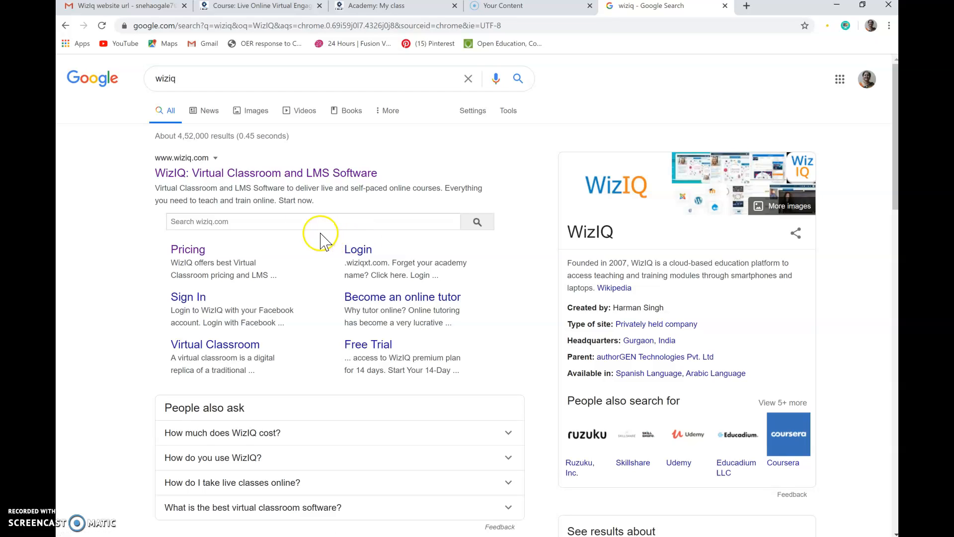
click(267, 184)
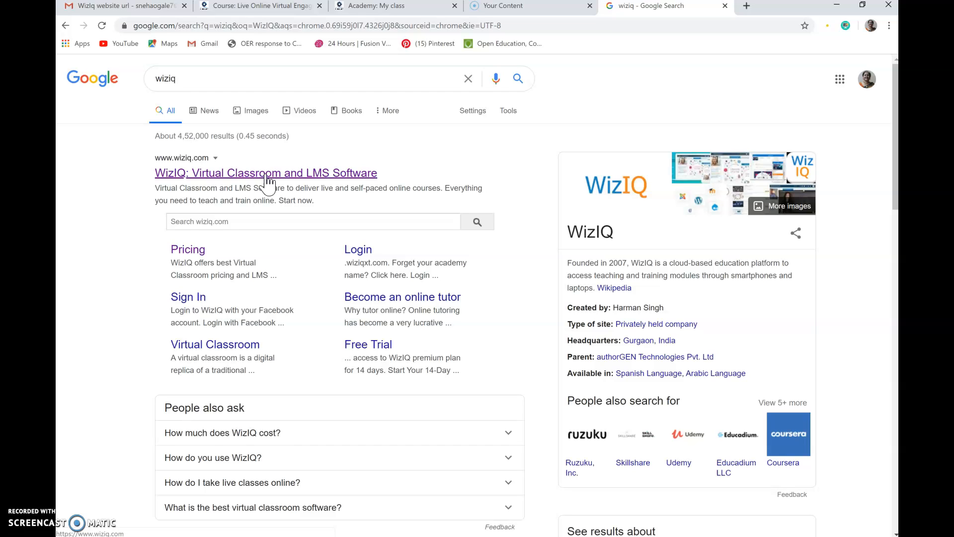
click(267, 179)
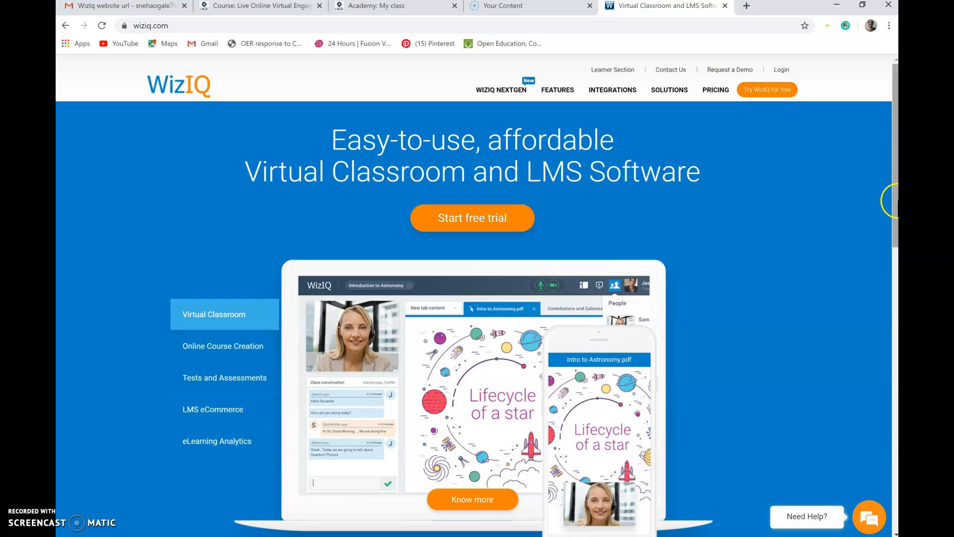
Step: Look through the WizIQ homepage and open the pricing page to view its plans
drag(897, 203, 895, 502)
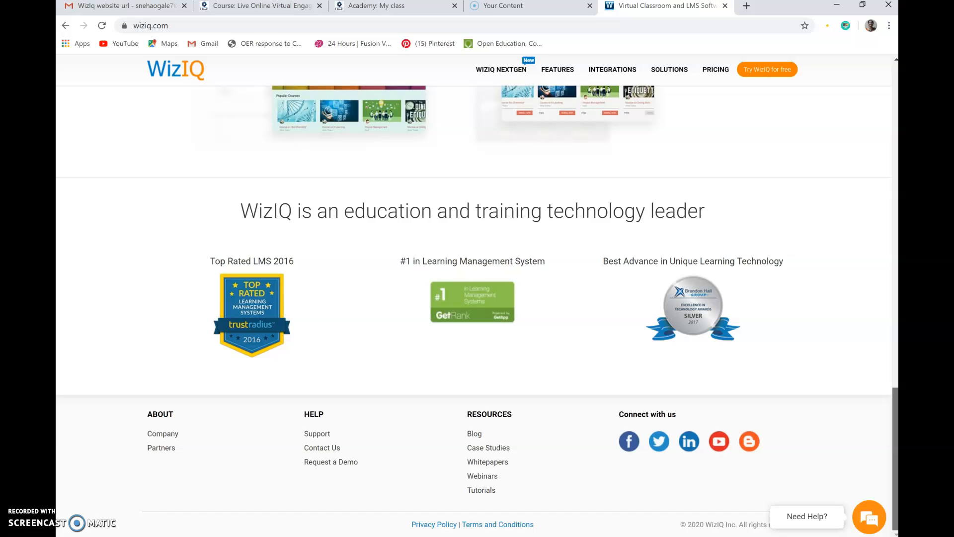
drag(895, 501, 895, 498)
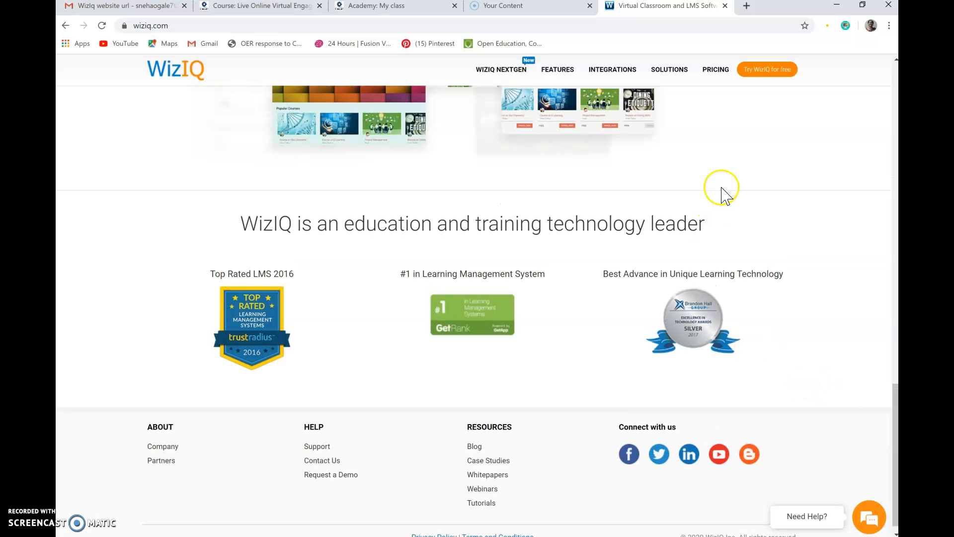
click(713, 72)
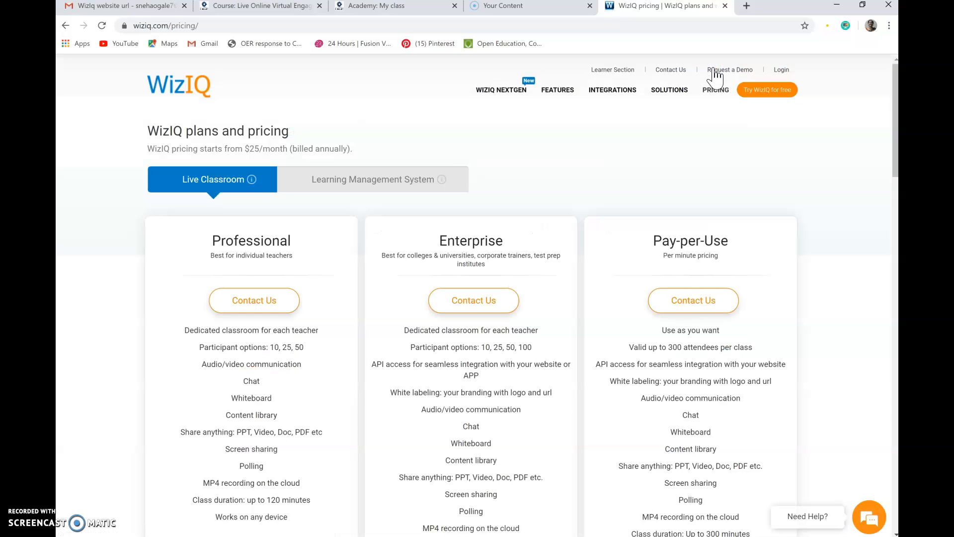
mouse_move(670, 90)
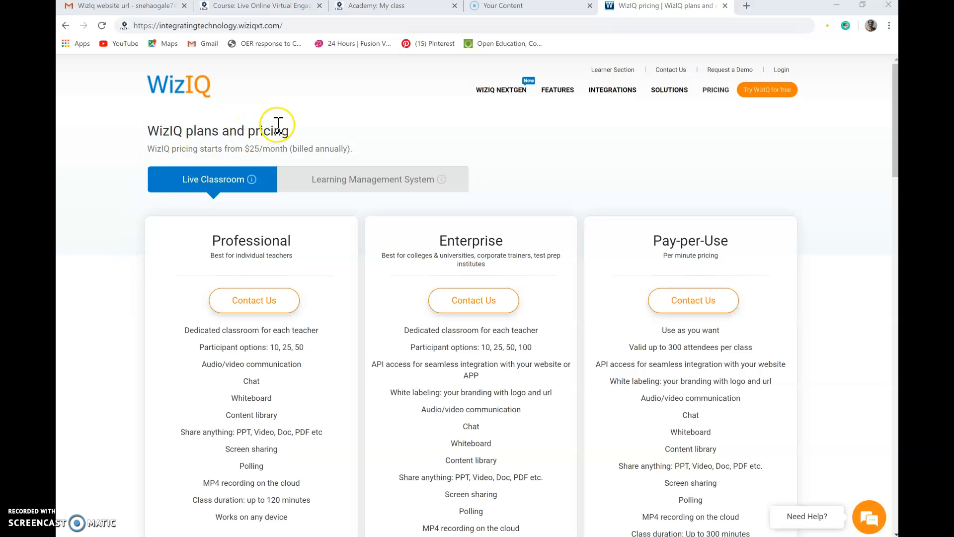
click(291, 26)
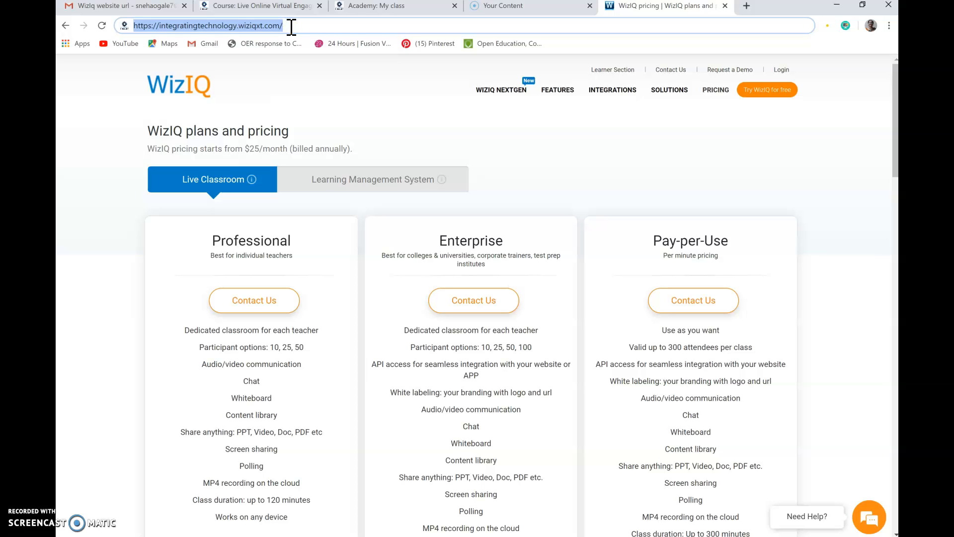
key(Return)
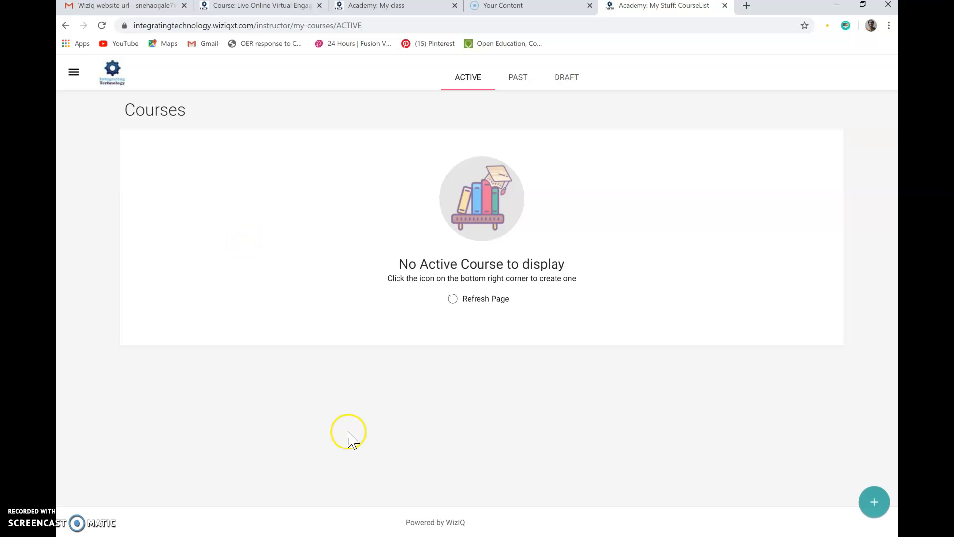
click(875, 508)
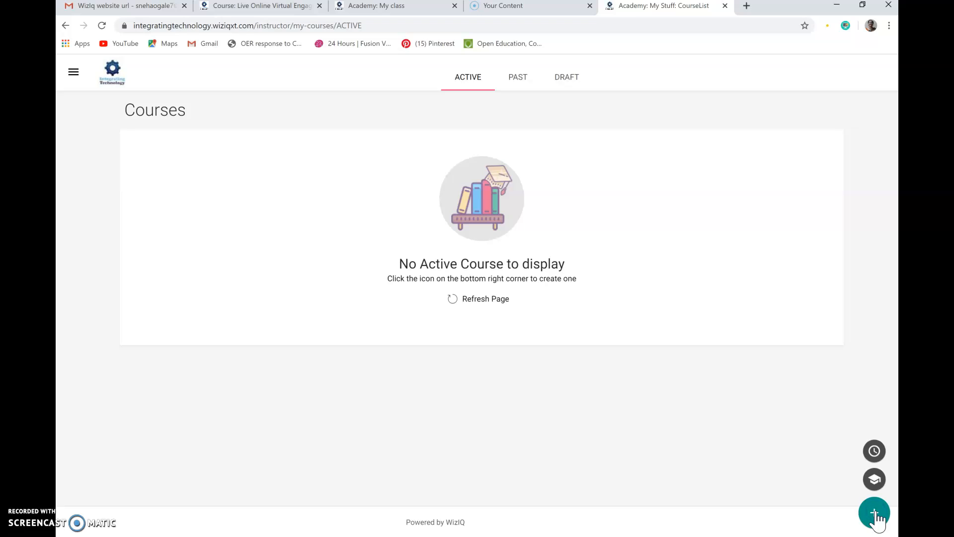
click(875, 510)
click(876, 517)
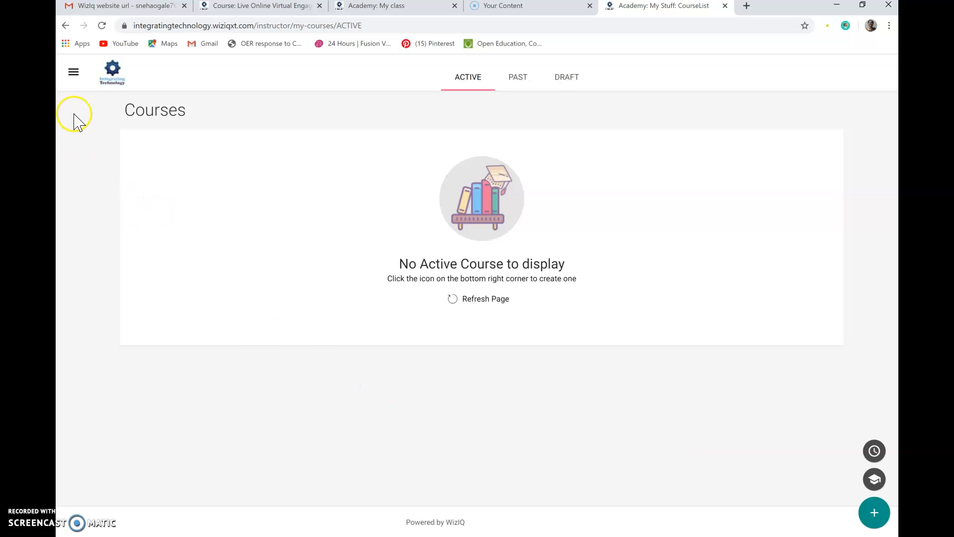
Step: Examine the academy's Library, Courses, Tests and Live Classes sections in the navigation, and the account's profile and role options
click(74, 74)
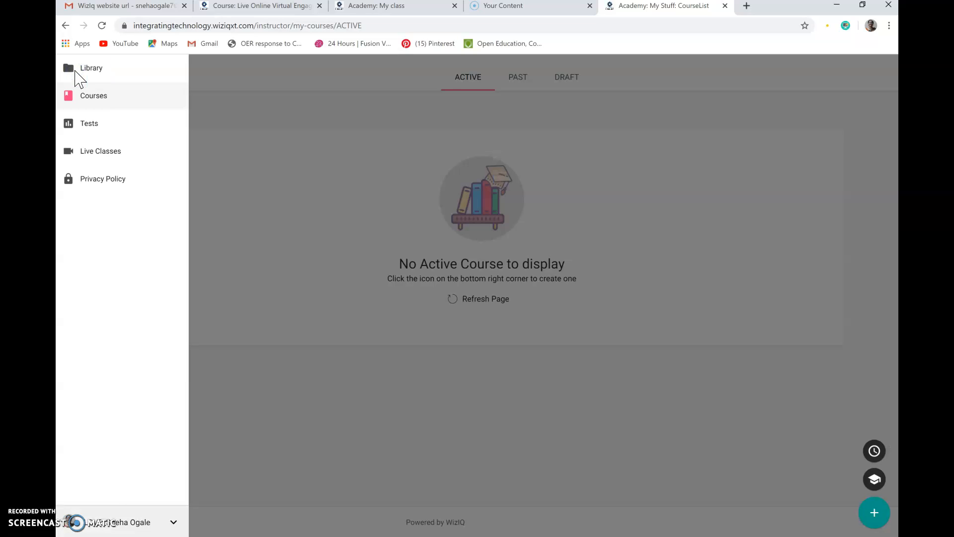
click(107, 75)
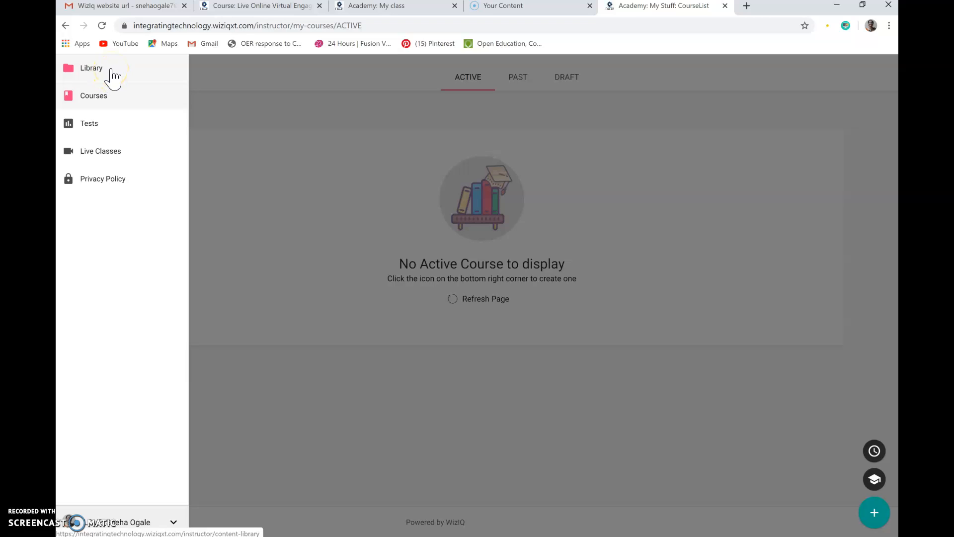
click(106, 94)
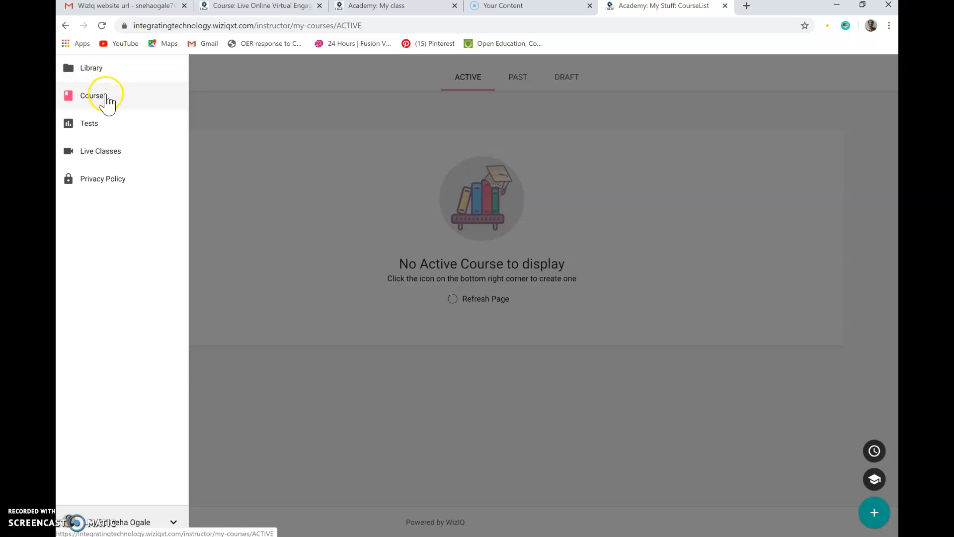
click(132, 96)
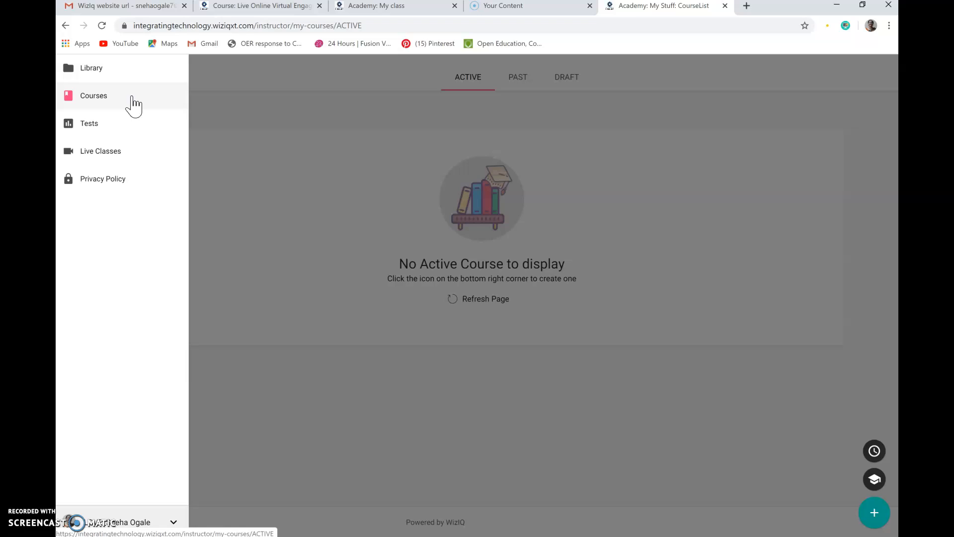
click(107, 124)
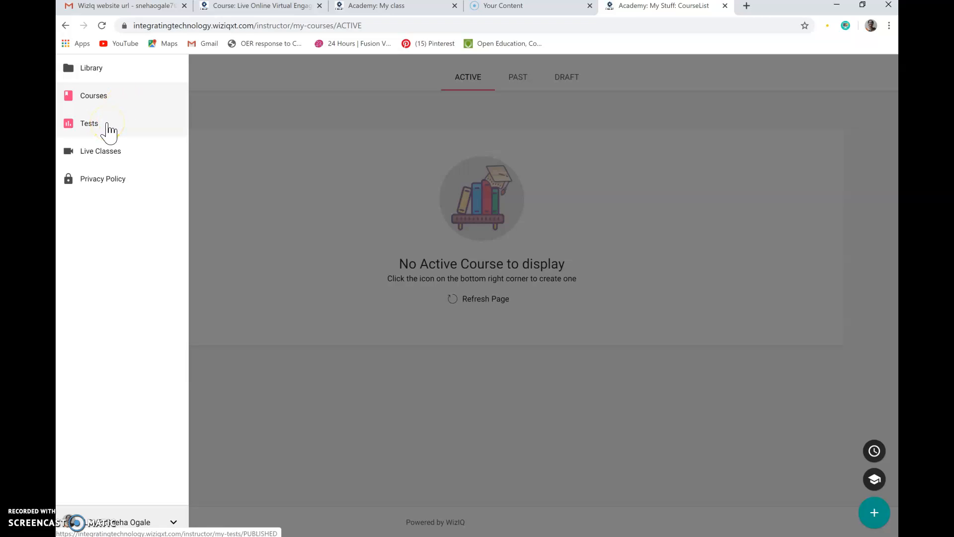
click(106, 155)
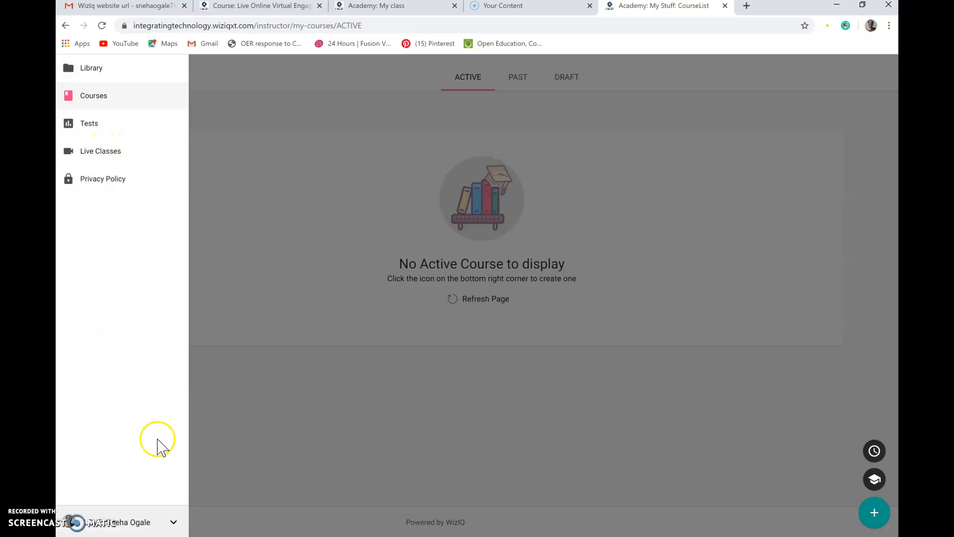
click(174, 522)
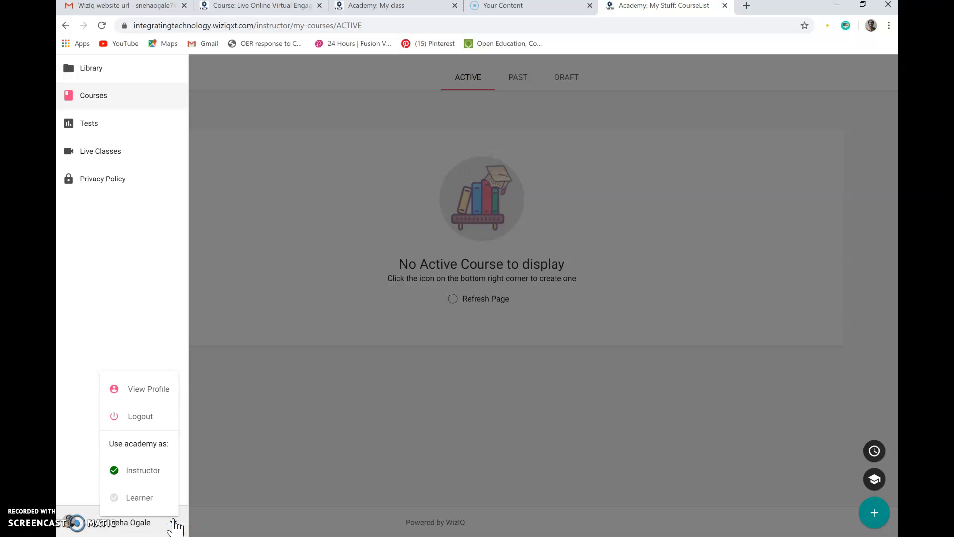
click(158, 478)
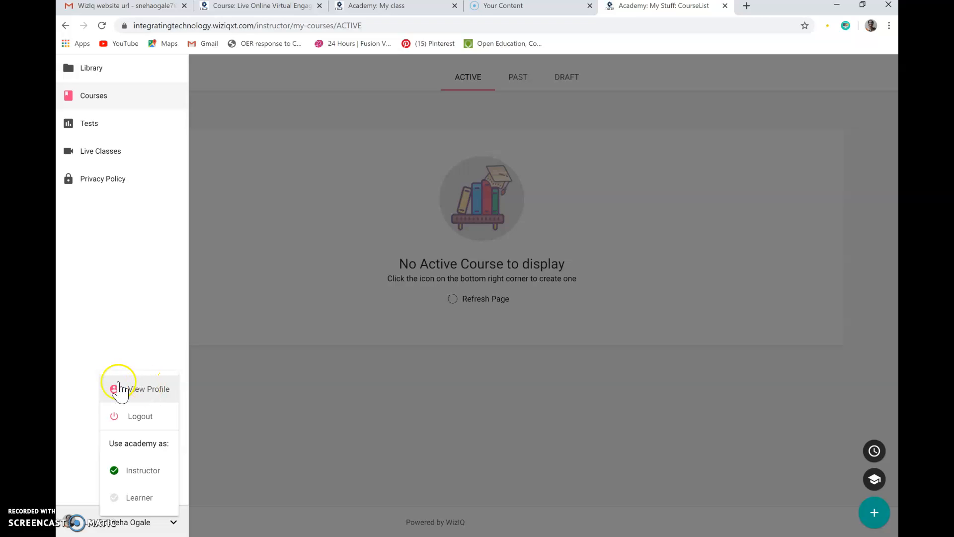
click(107, 342)
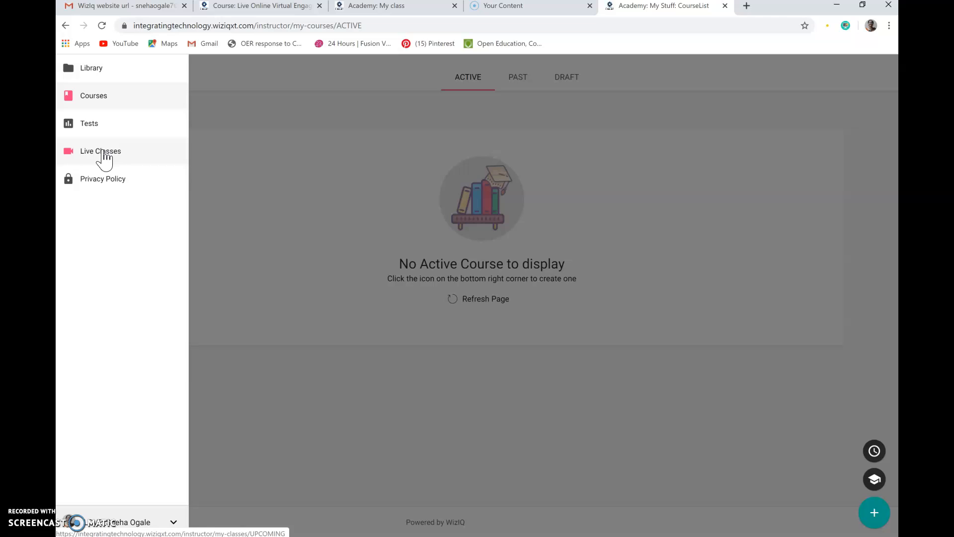
Step: Go to the academy's live classes and start scheduling a new class with the title Microbiology
click(103, 151)
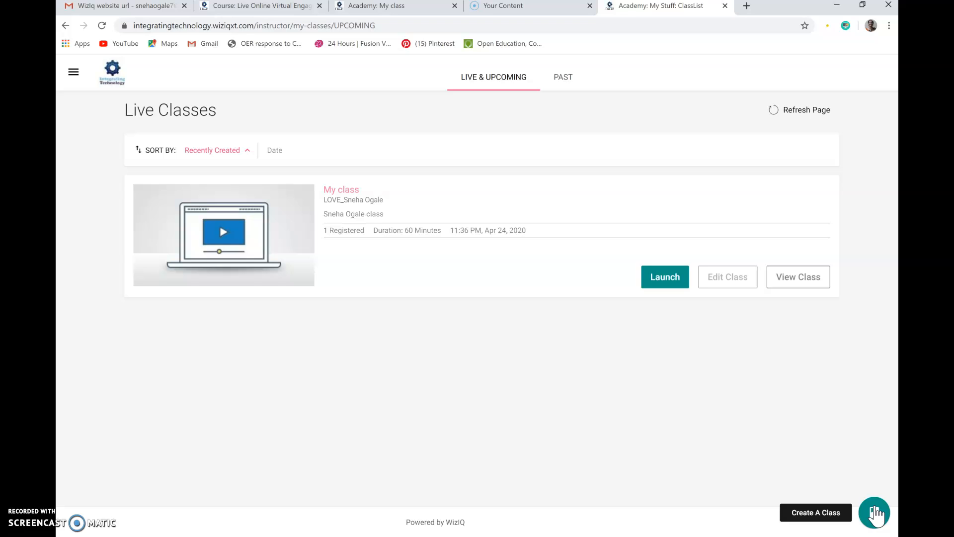
click(874, 512)
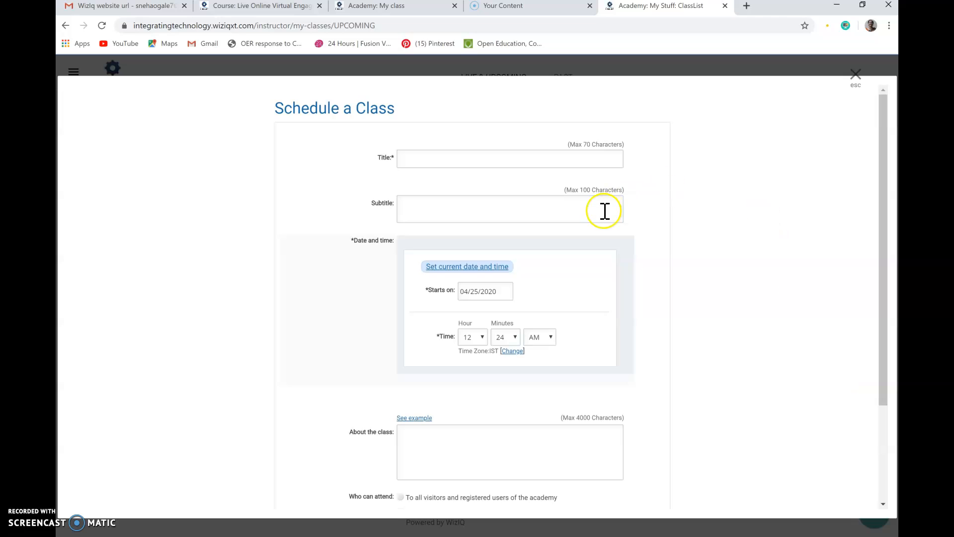
click(414, 158)
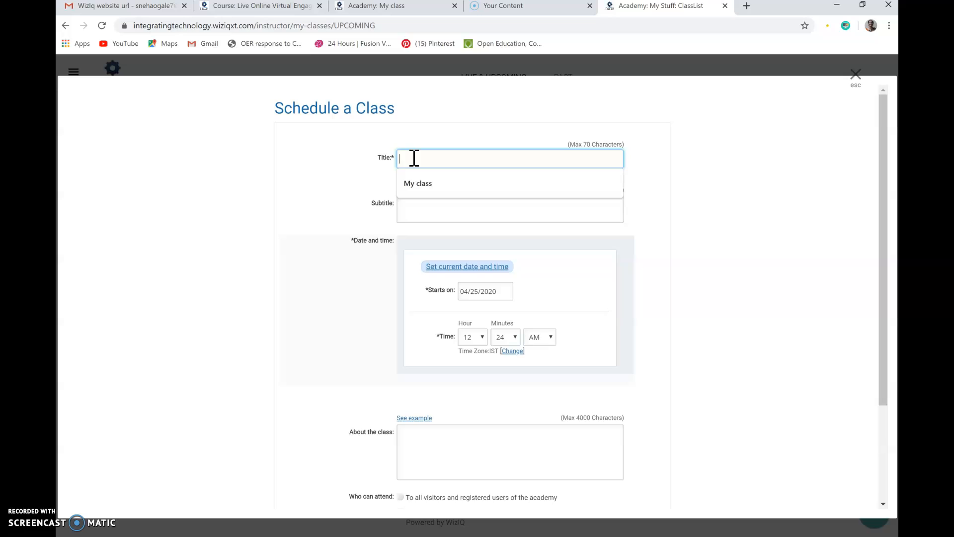
text(Microbiology)
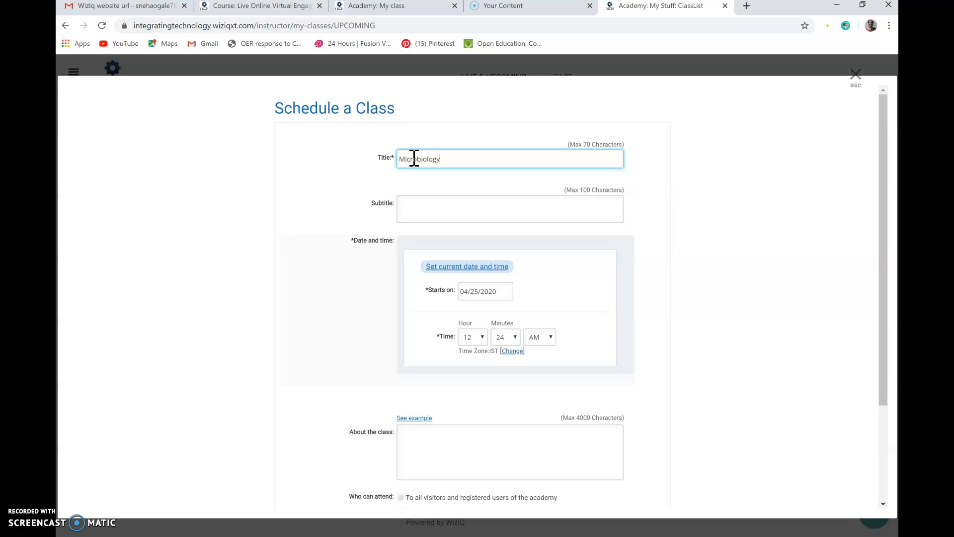
Step: Set the class subtitle to TYBSc, keeping only Microbiology in the title
click(412, 206)
text(TYBSc)
key(ctrl+a)
click(461, 159)
drag(461, 160, 443, 160)
key(ctrl+c)
key(BackSpace)
click(413, 205)
key(ctrl+v)
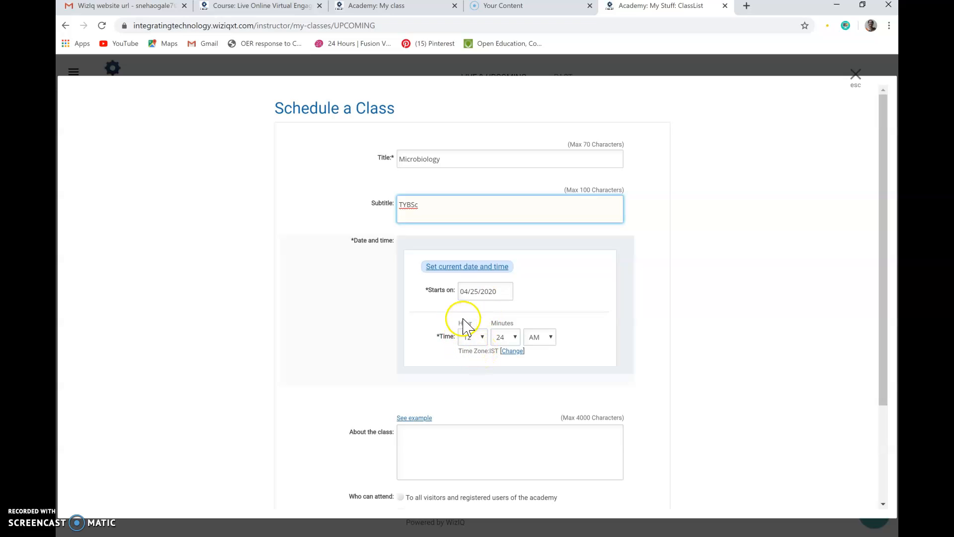
Step: Set the class start date to 05/01/2020
click(470, 292)
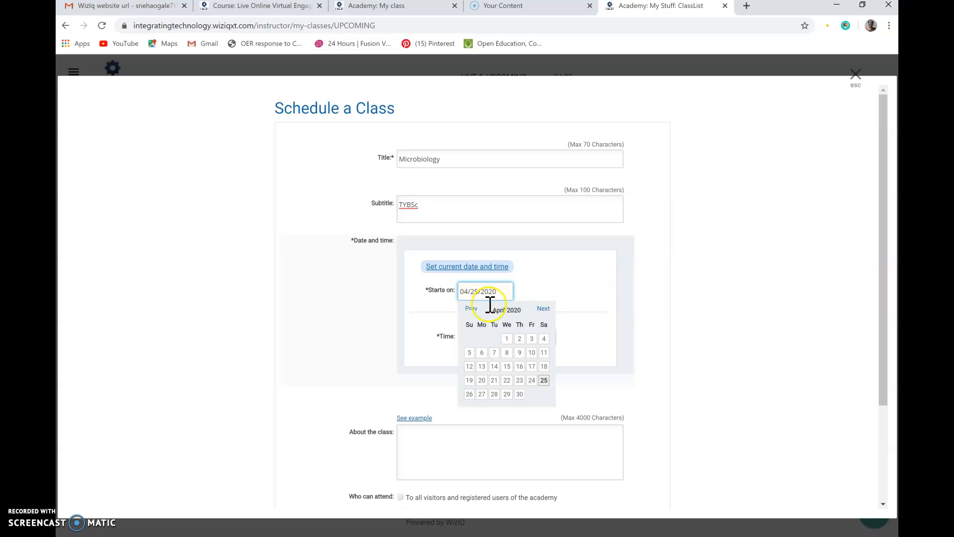
click(543, 309)
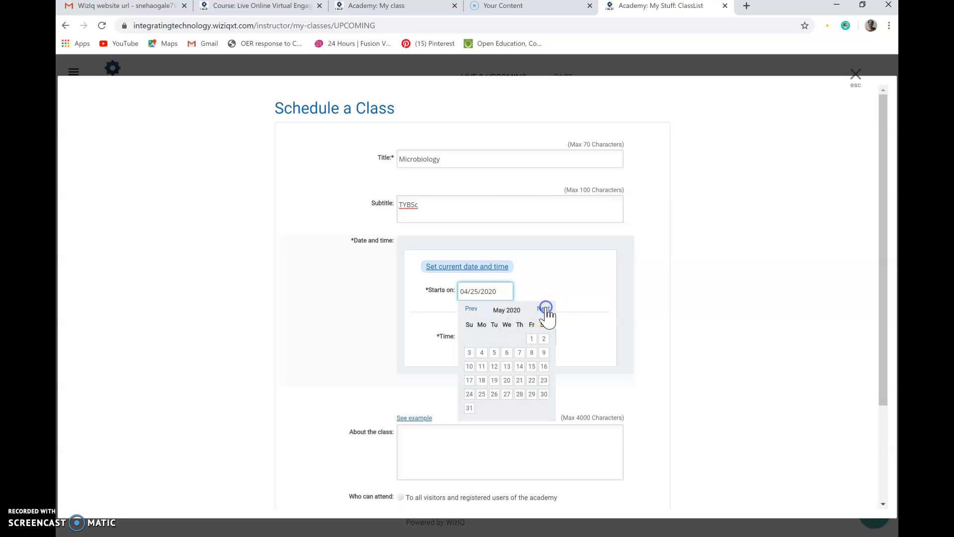
click(532, 338)
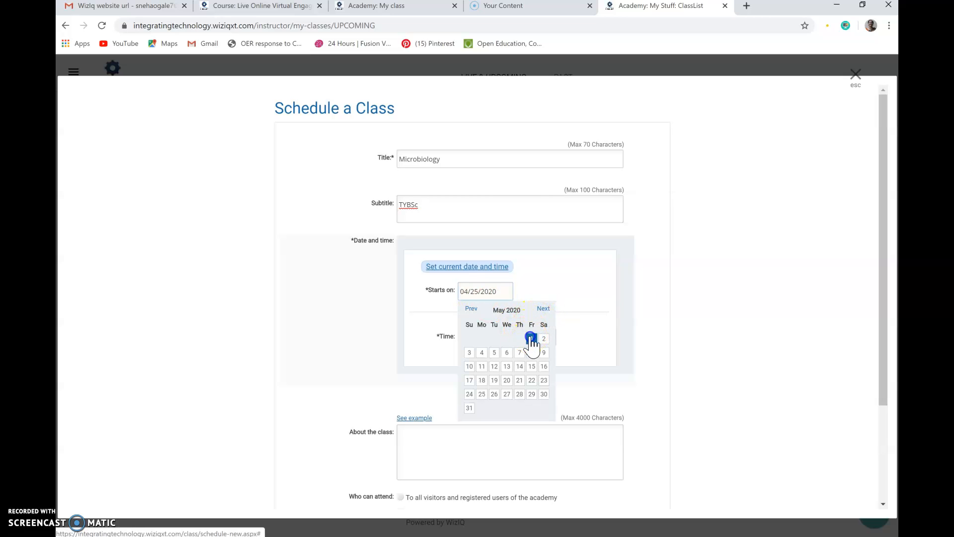
click(528, 275)
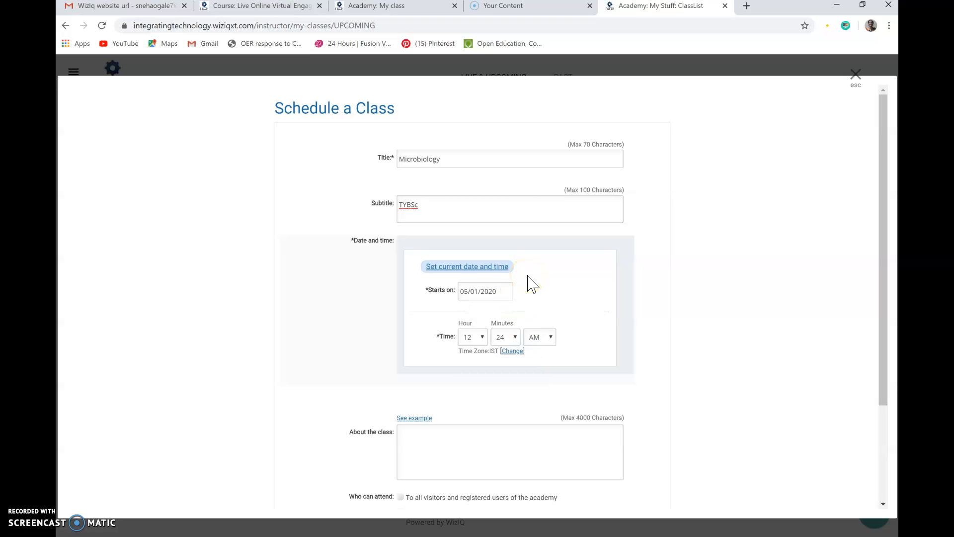
Step: Set the class start time to 12:00 PM
click(516, 338)
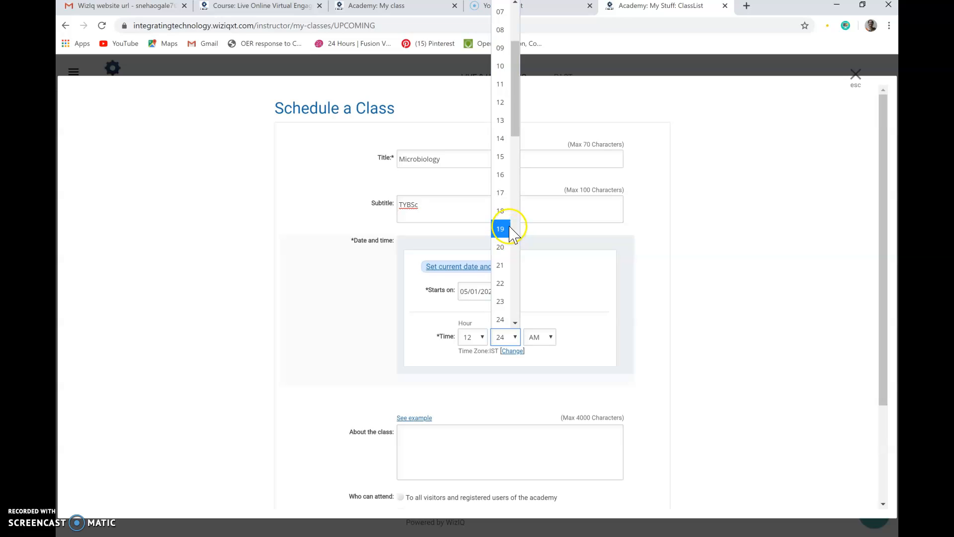
click(500, 103)
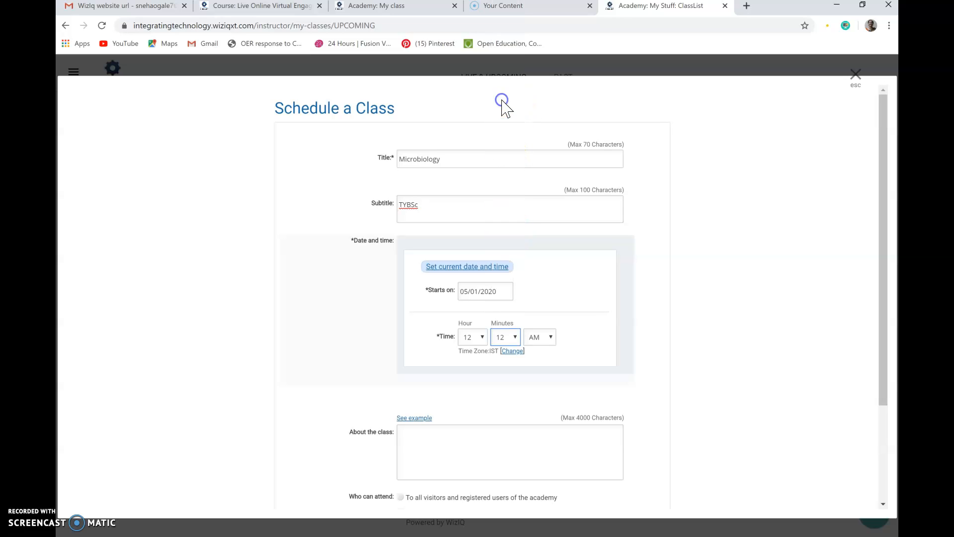
click(551, 338)
click(539, 374)
click(514, 336)
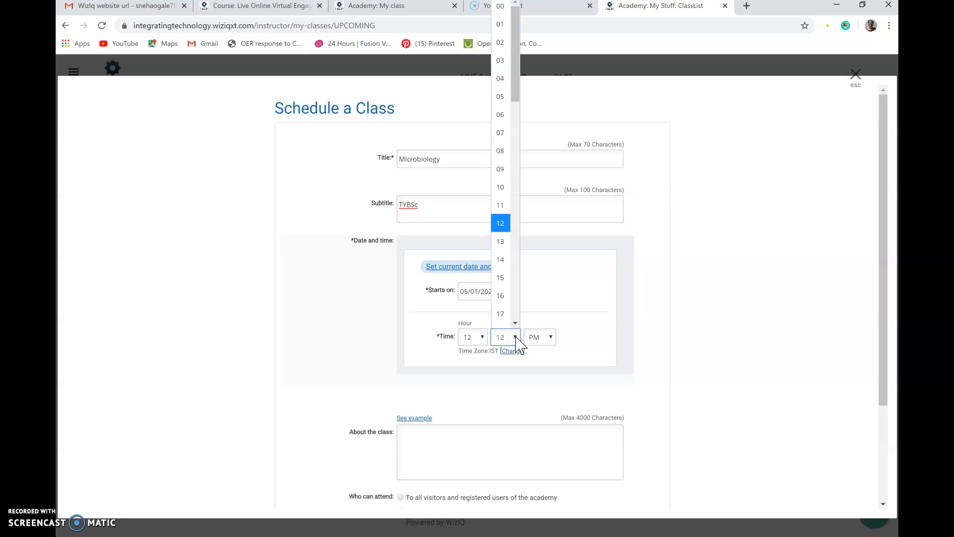
click(503, 6)
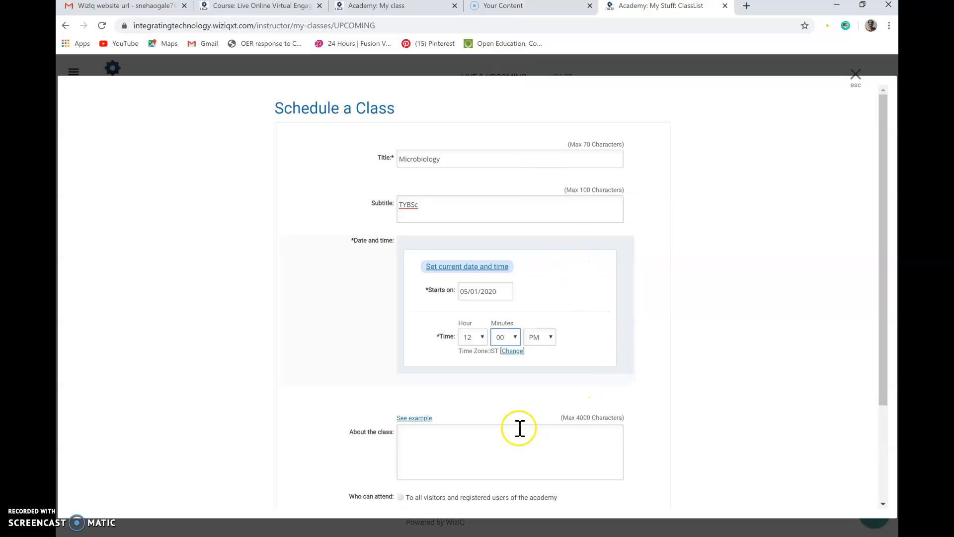
Step: Enter "This class is for TYBSc students opting for Microbiology" as the description about the class
click(412, 435)
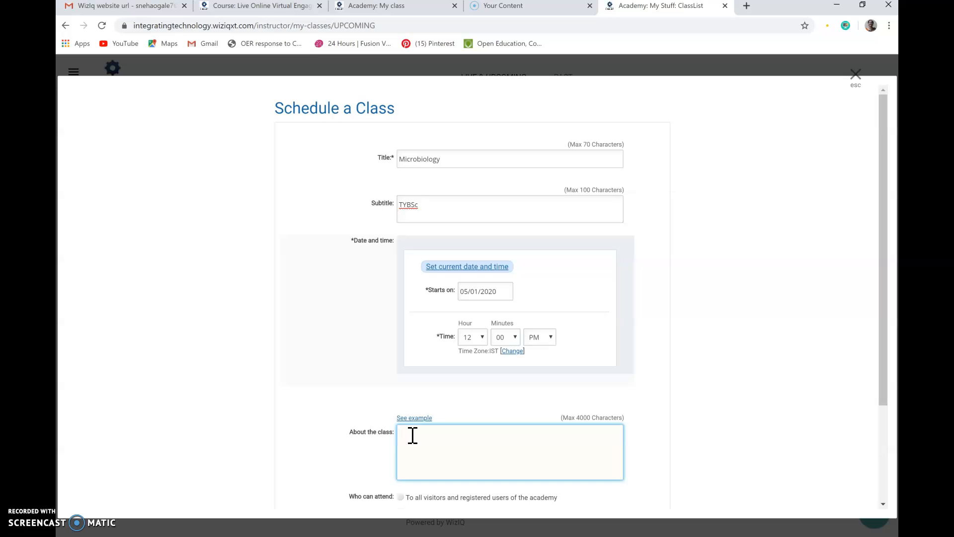
text(This class is for TYBSc students opting for Microbiolo)
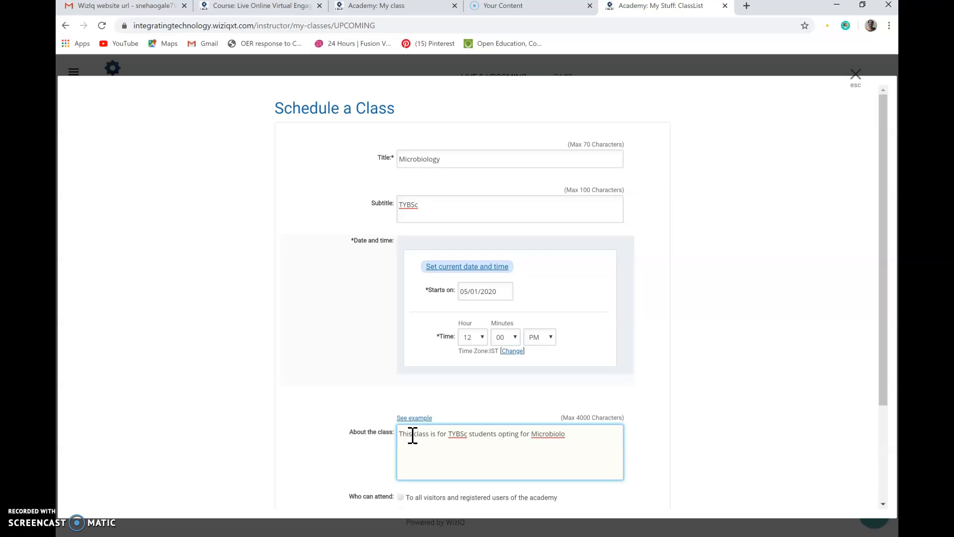
text(gy)
Step: Set the class recording option to No and expand the additional information about the class
drag(887, 404, 887, 497)
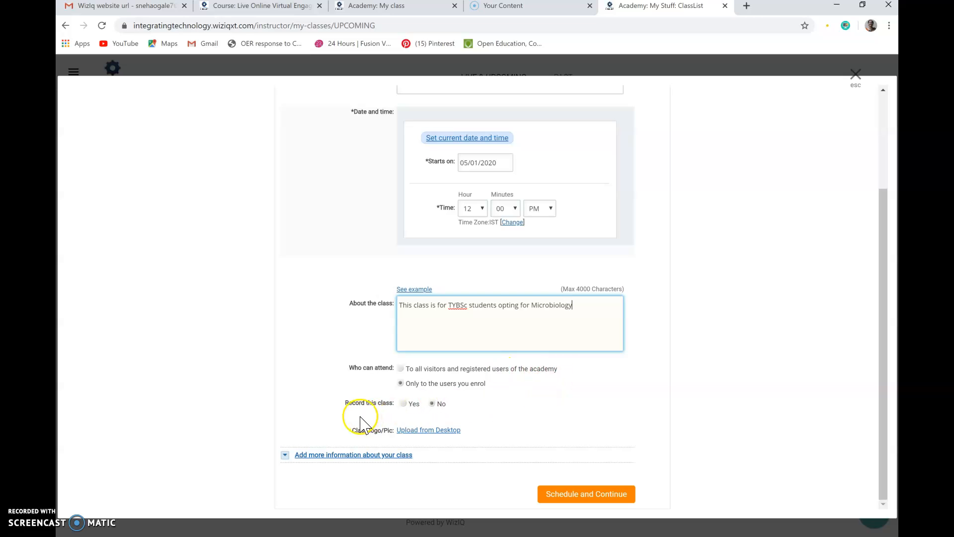
click(432, 409)
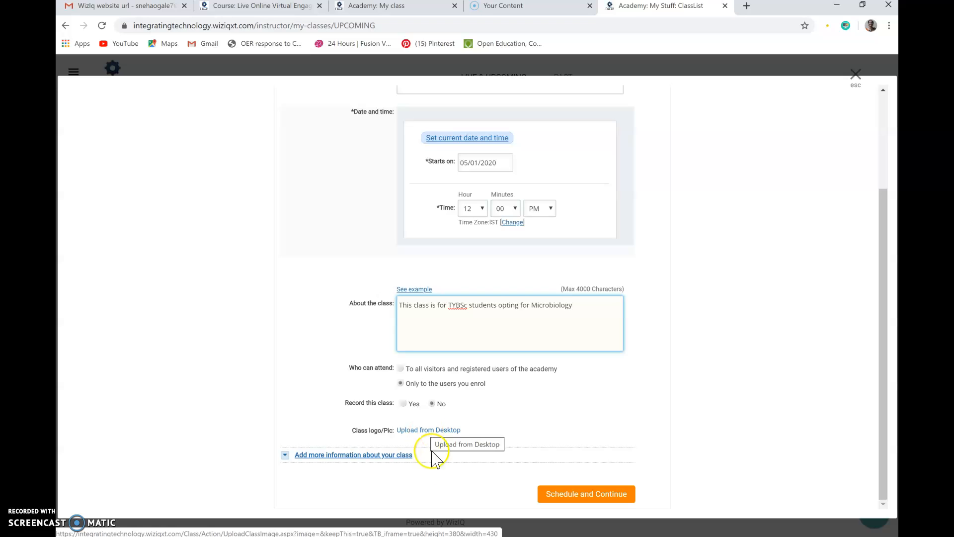
click(343, 456)
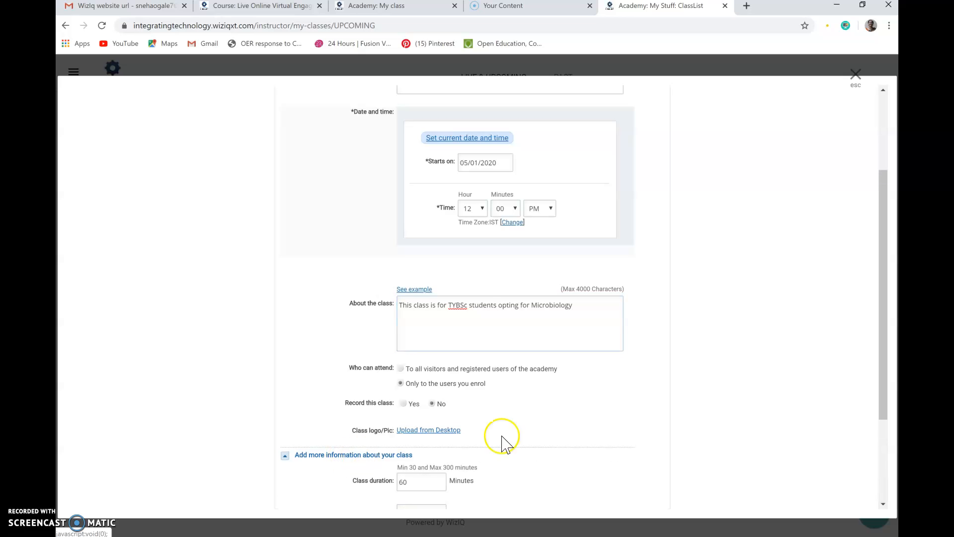
Step: Choose a co-instructor for the class from the list of instructors and submit the form to schedule the class
drag(884, 412, 884, 493)
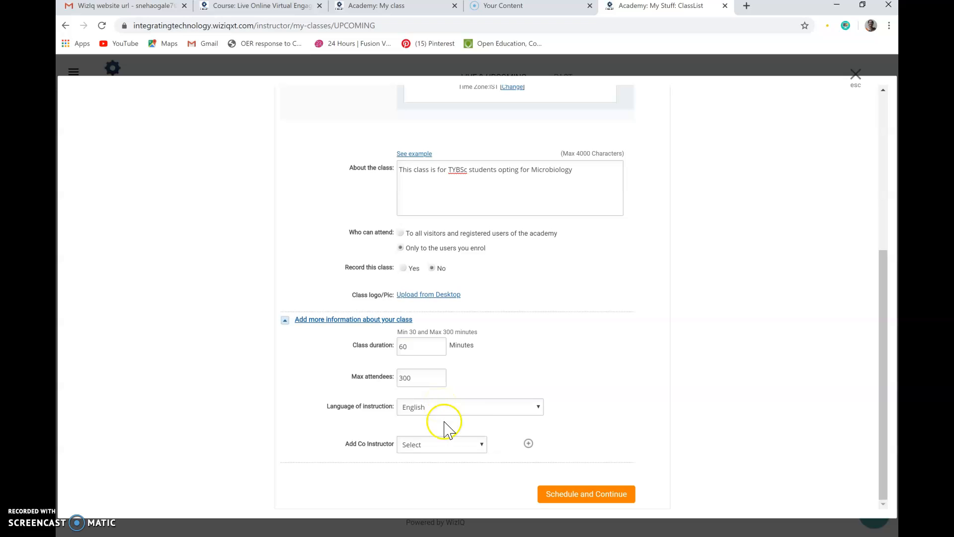
click(482, 445)
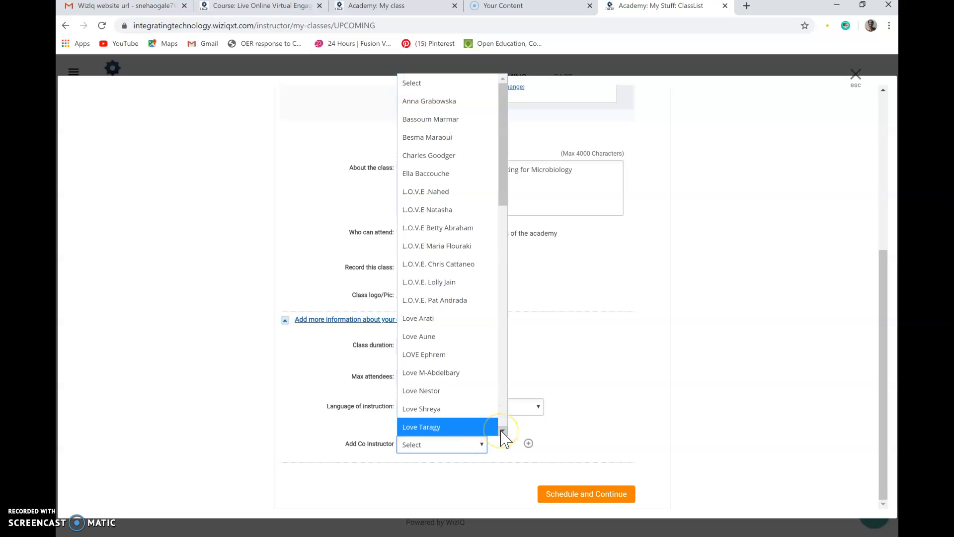
click(448, 182)
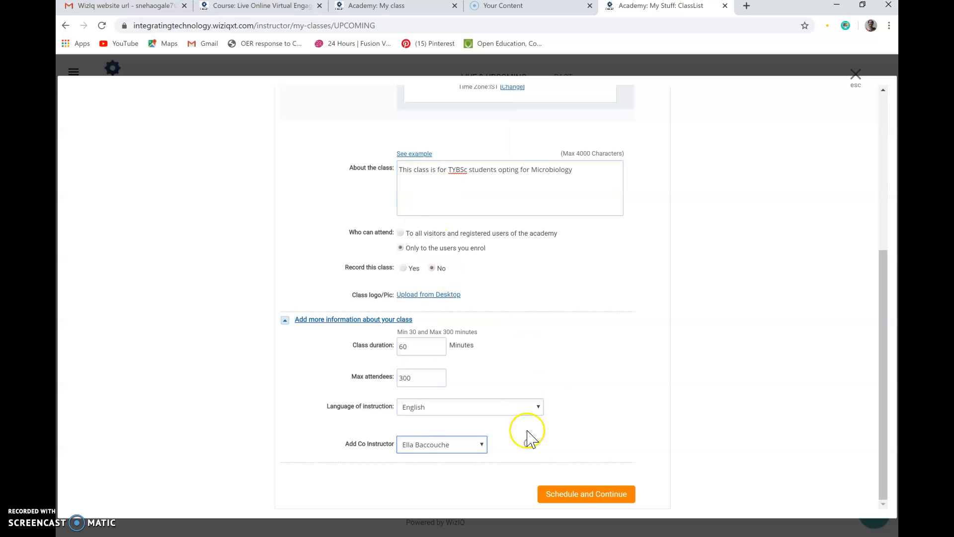
click(576, 495)
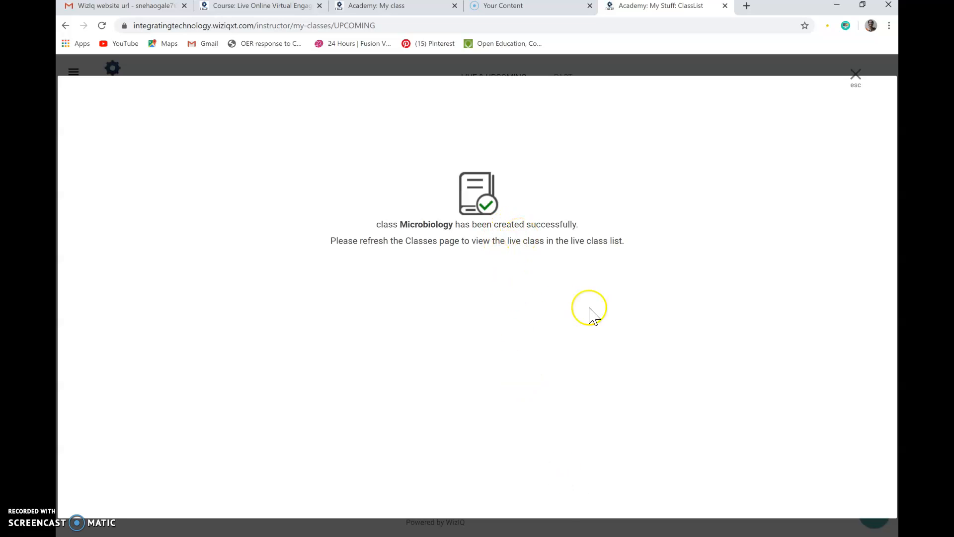
Step: Close the class scheduling window and reload the academy's list of live and upcoming classes
click(859, 74)
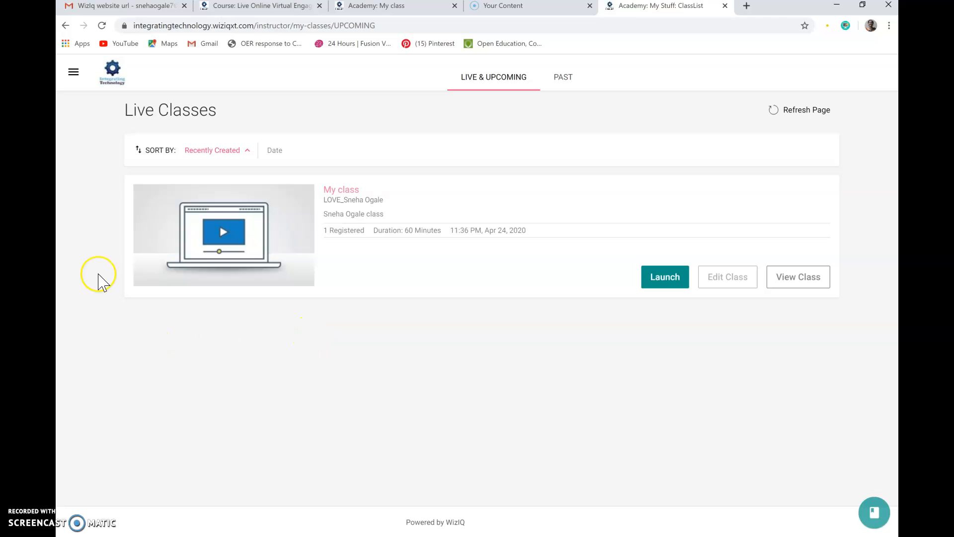
click(73, 73)
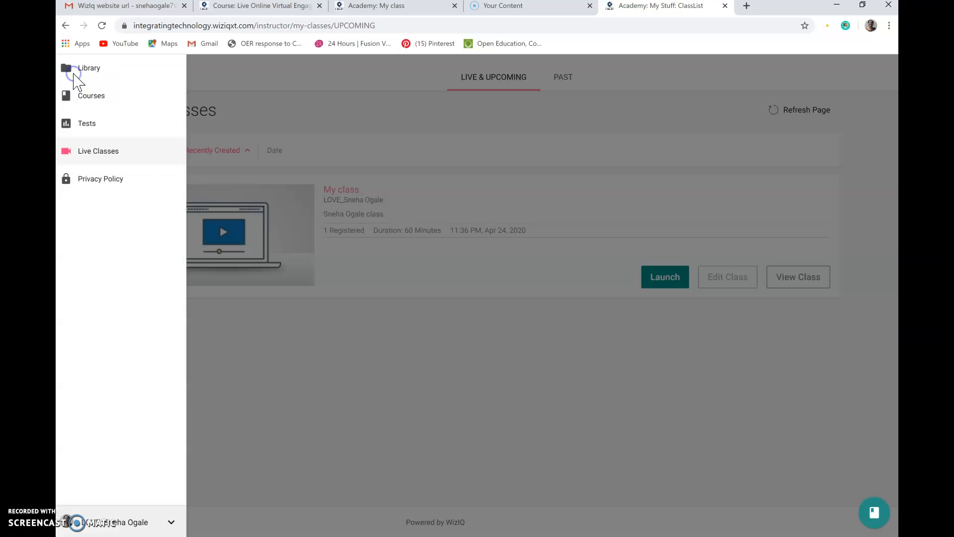
click(94, 152)
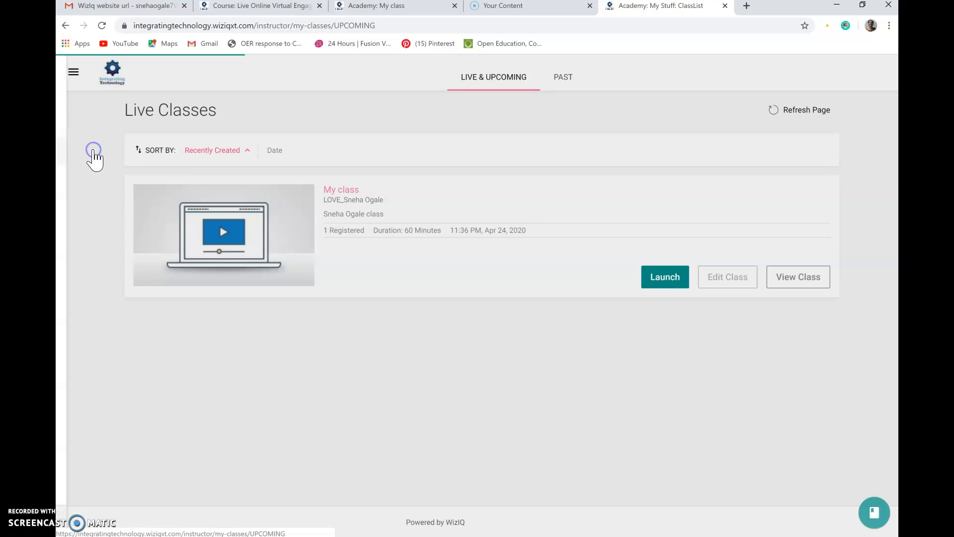